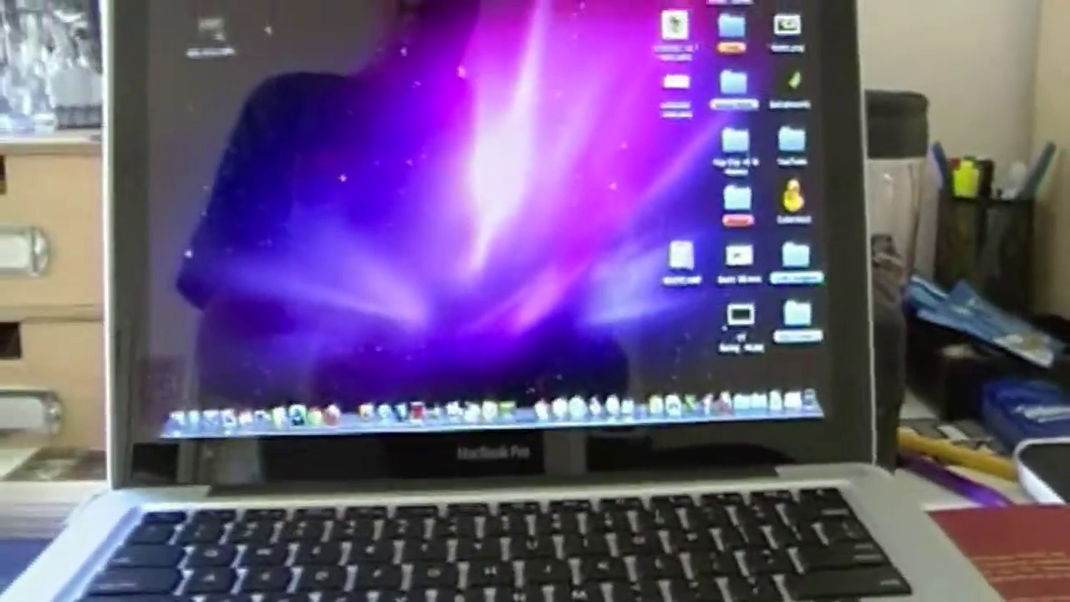
pyautogui.press('space')
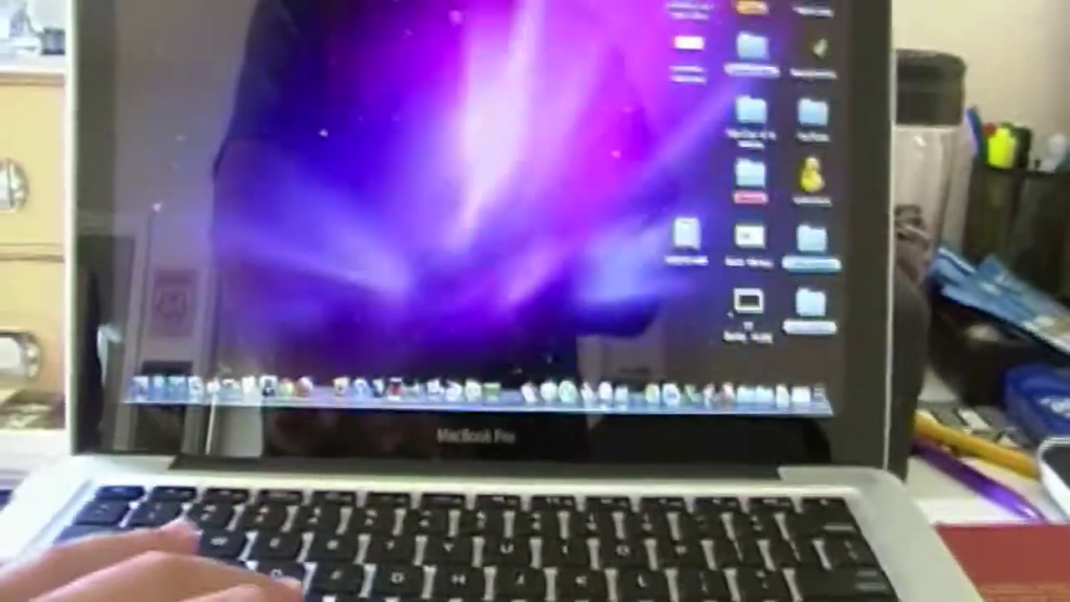